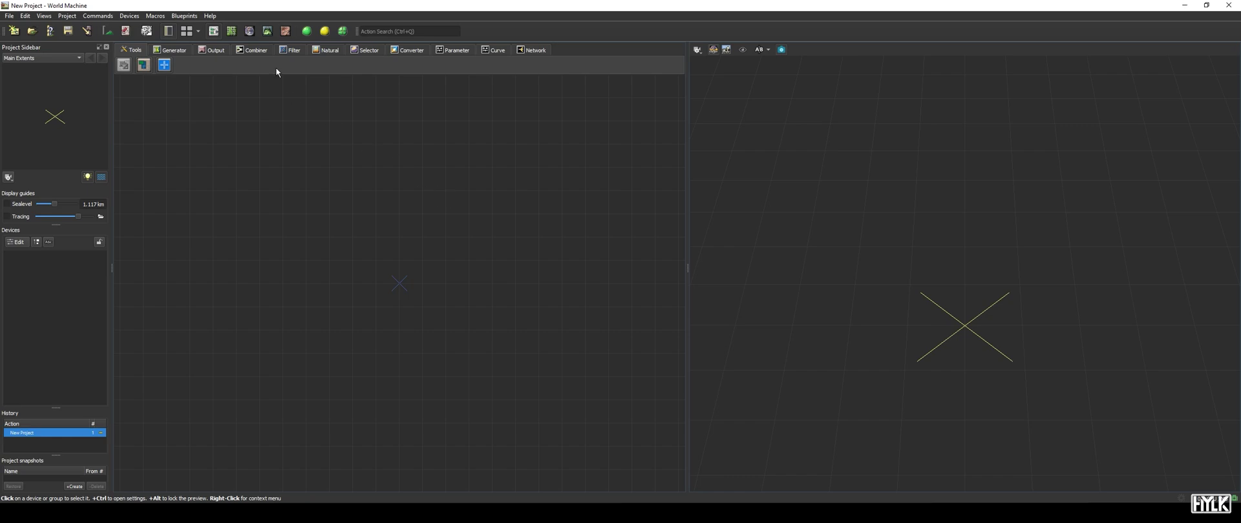
# Step: Place an Add Noise filter in the middle of the graph and feed its primary input from a Radial Grad device
pyautogui.click(296, 53)
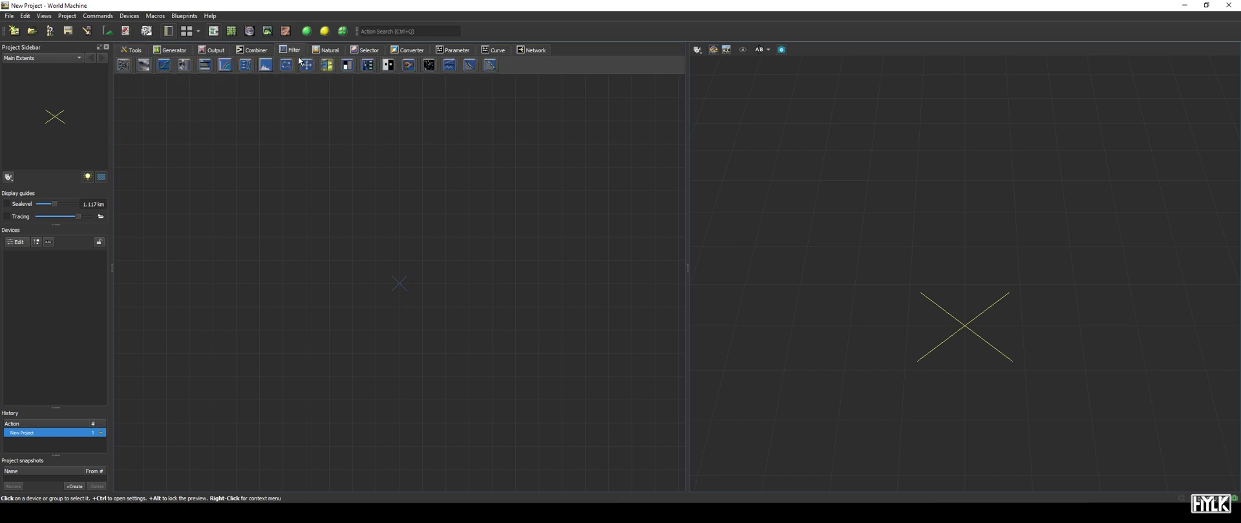
pyautogui.click(347, 68)
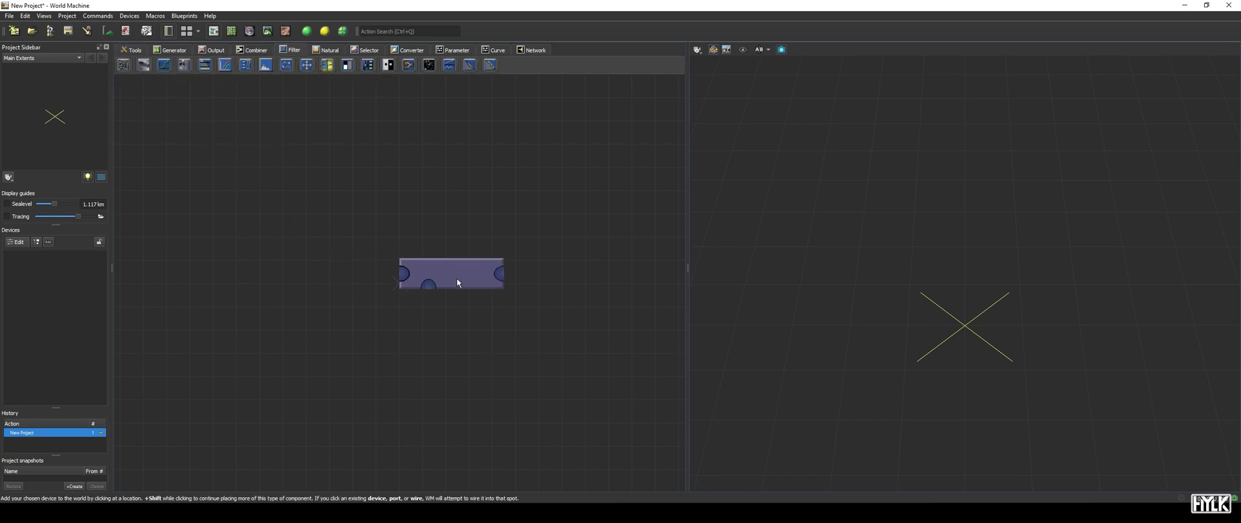
pyautogui.click(456, 279)
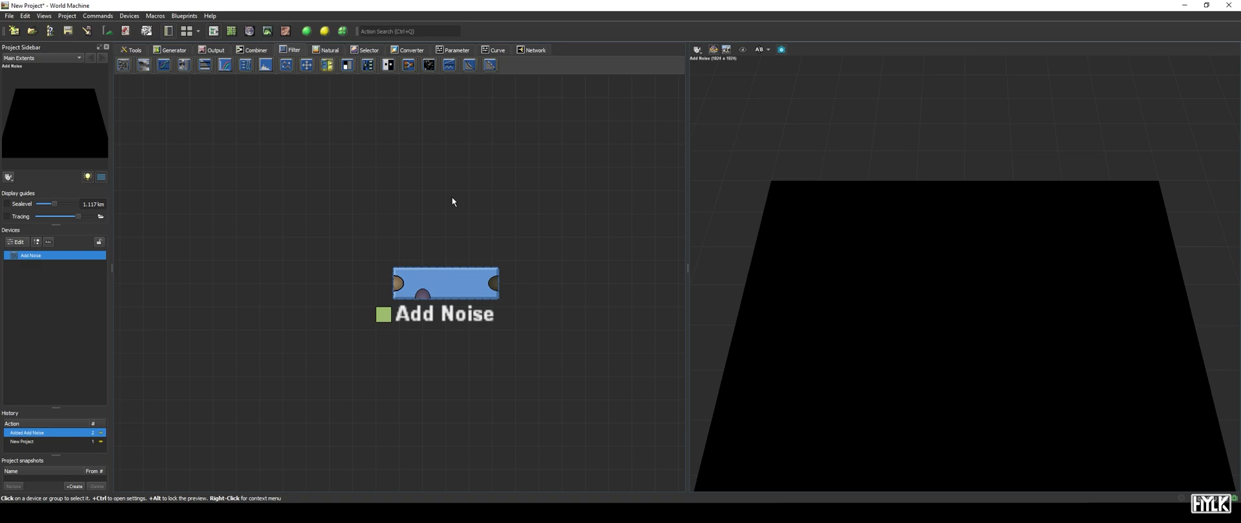
pyautogui.click(400, 289)
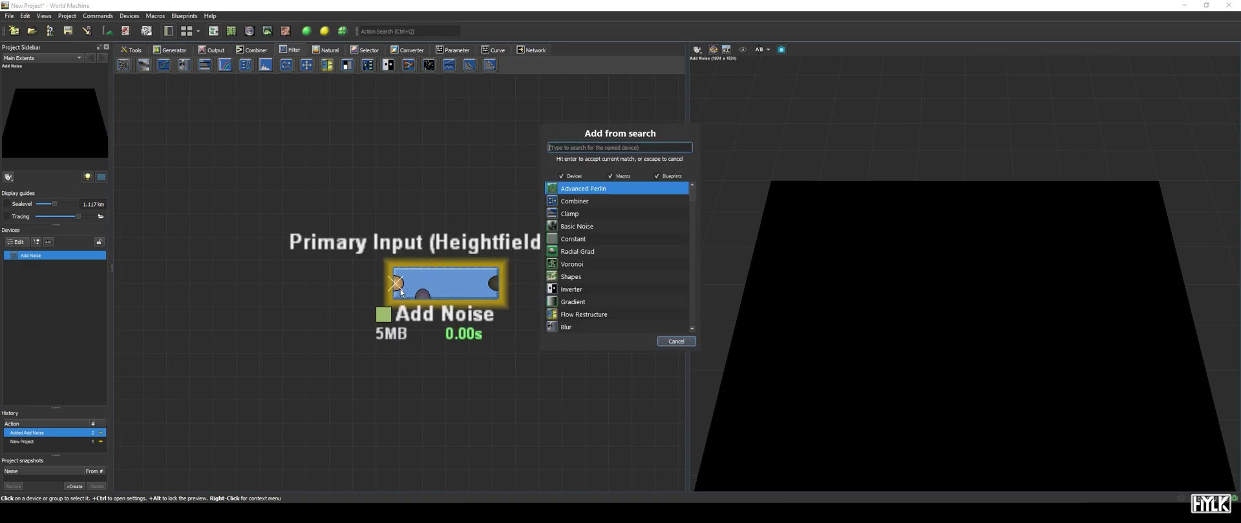
pyautogui.write('radial')
pyautogui.press('Return')
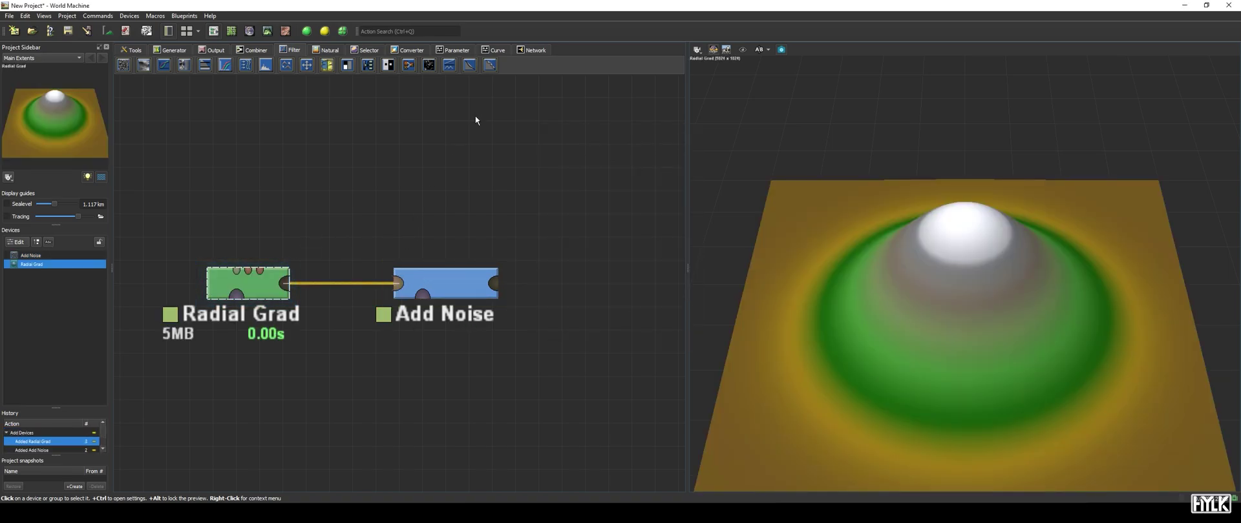
# Step: Preview the Add Noise device and set its noise type to Normal noise
pyautogui.click(467, 289)
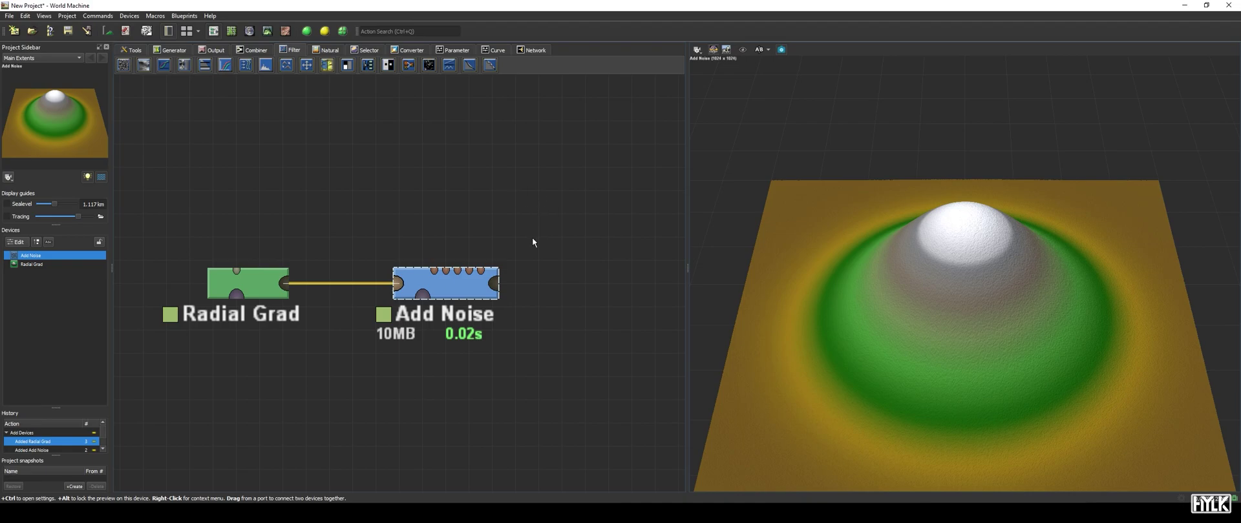
pyautogui.doubleClick(475, 289)
pyautogui.click(435, 219)
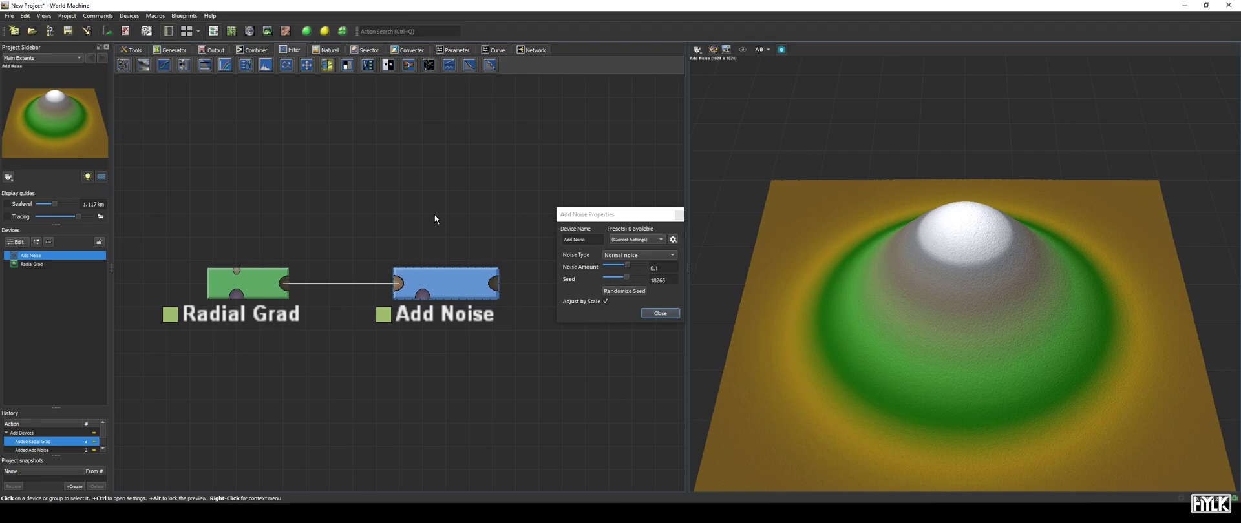
pyautogui.click(642, 256)
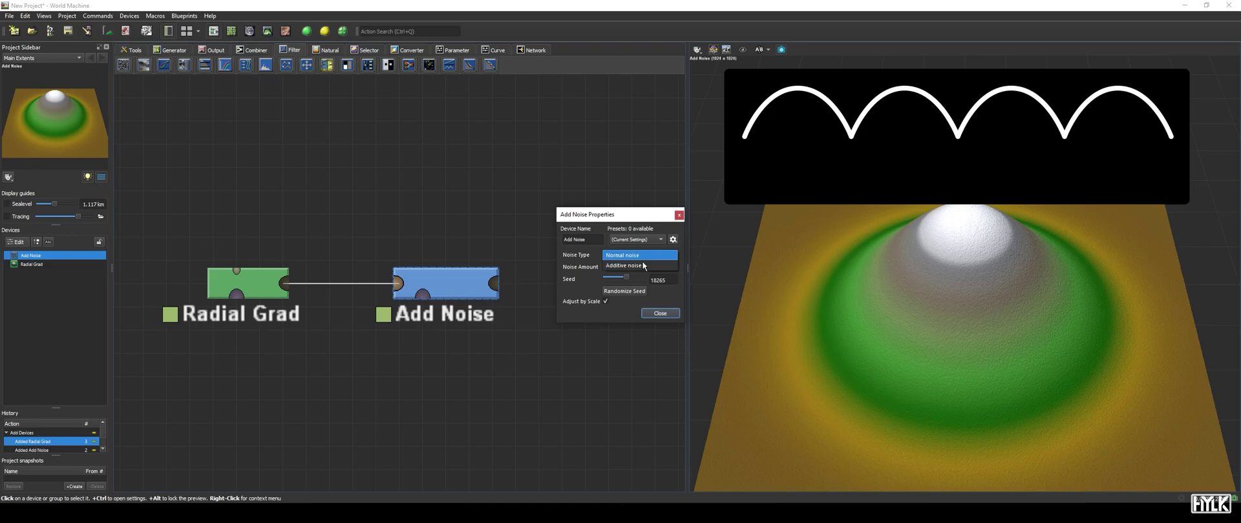
pyautogui.click(643, 256)
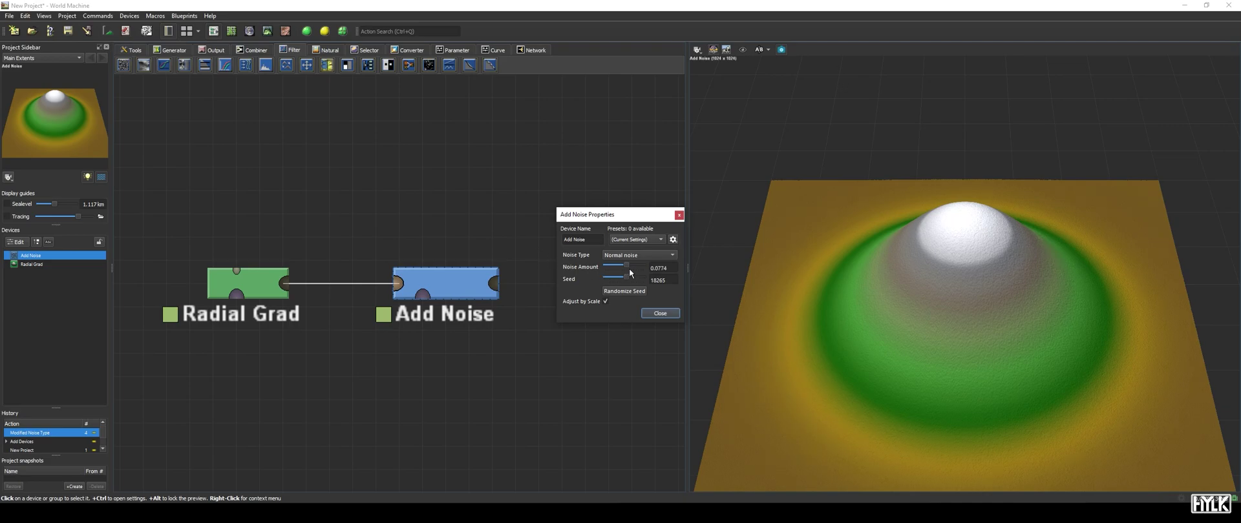
# Step: Try an Add Noise amount of 1.0, undo that change, and close the device's properties
pyautogui.moveTo(607, 274); pyautogui.dragTo(657, 271)
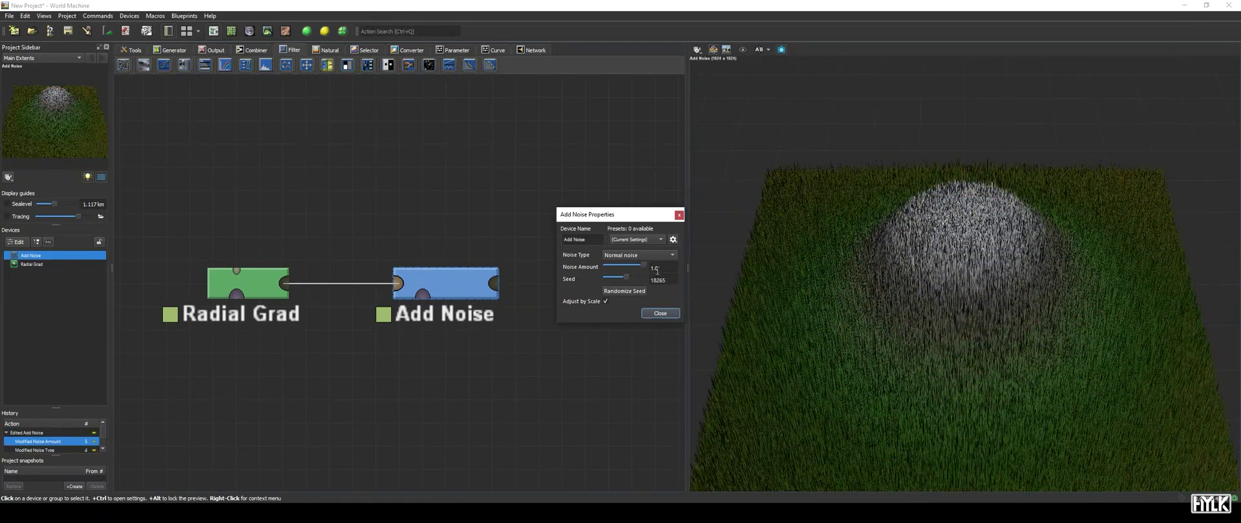
pyautogui.hotkey('ctrl', 'z')
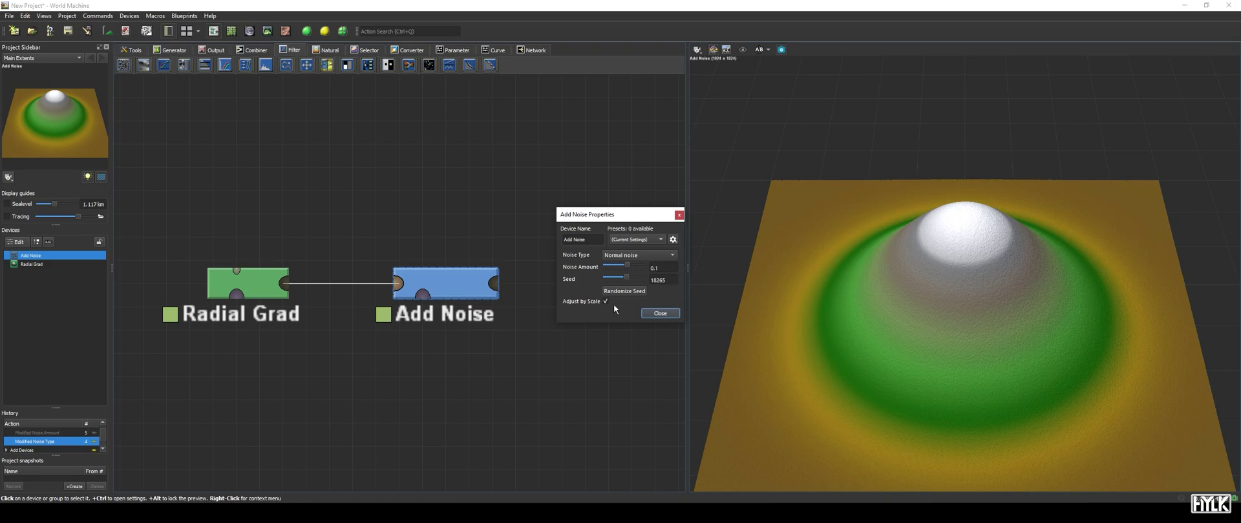
pyautogui.click(668, 315)
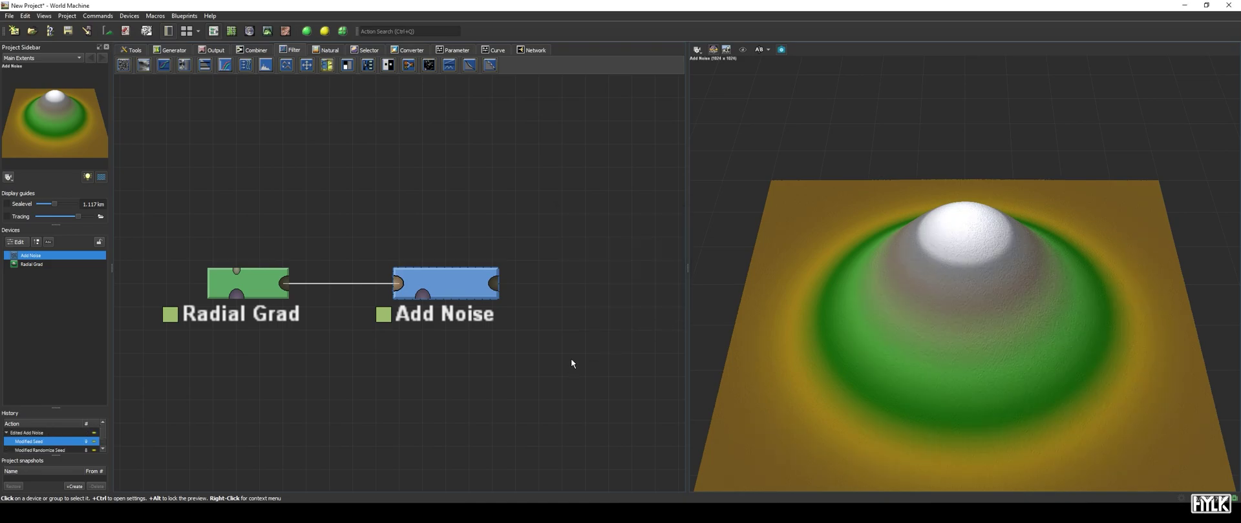
# Step: Place a Probability filter below Add Noise and feed its primary input from a Constant device
pyautogui.click(433, 66)
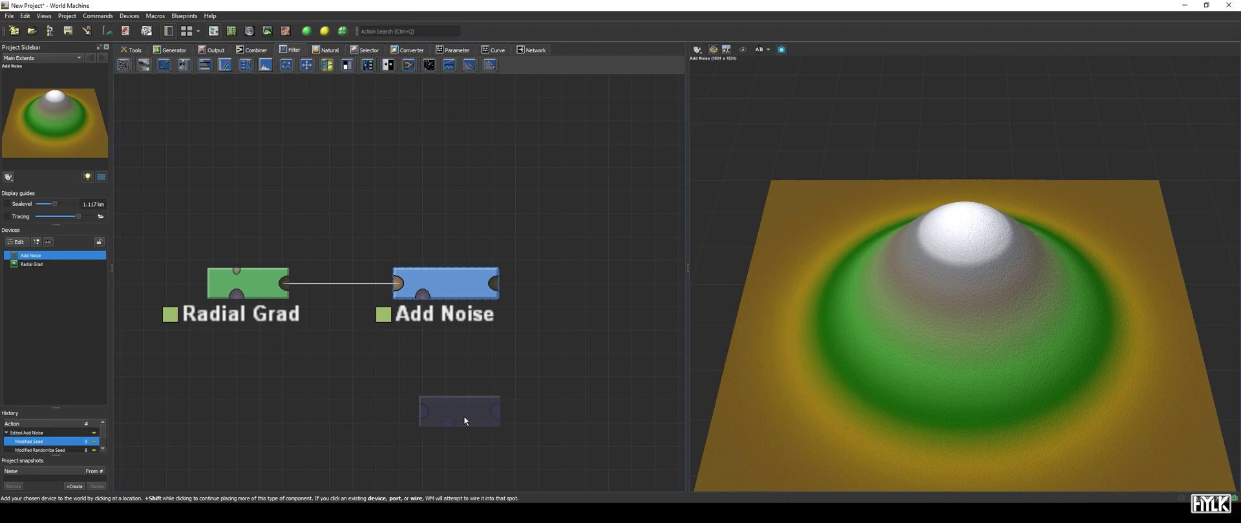
pyautogui.click(481, 422)
pyautogui.click(550, 374)
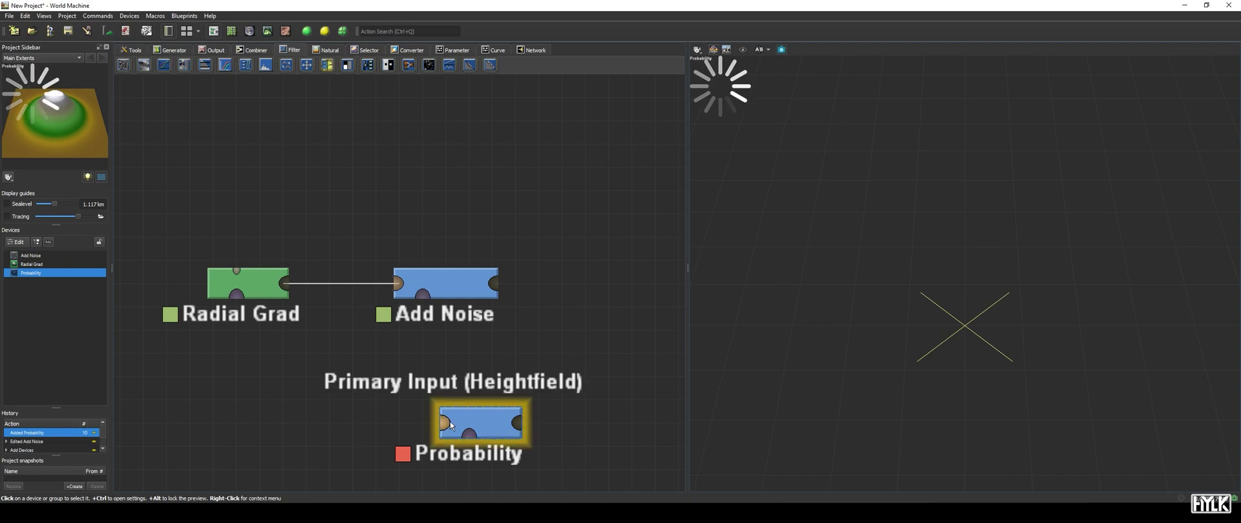
pyautogui.write('d')
pyautogui.write('onst')
pyautogui.press('Return')
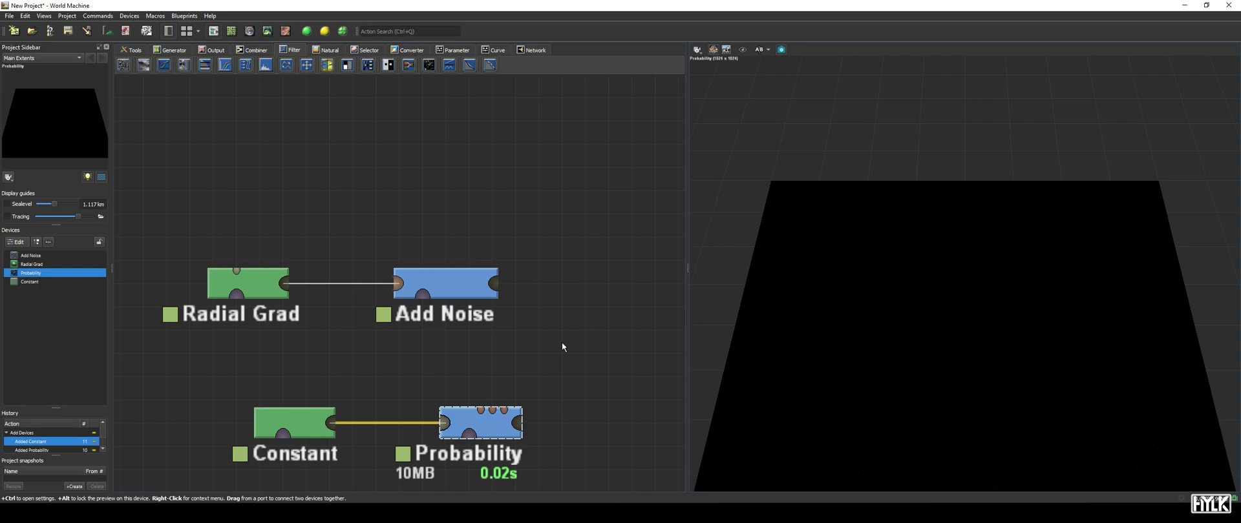
# Step: With the preview locked on Probability, try a raised height on the Constant device and return the height to zero
pyautogui.click(300, 424)
pyautogui.doubleClick(300, 424)
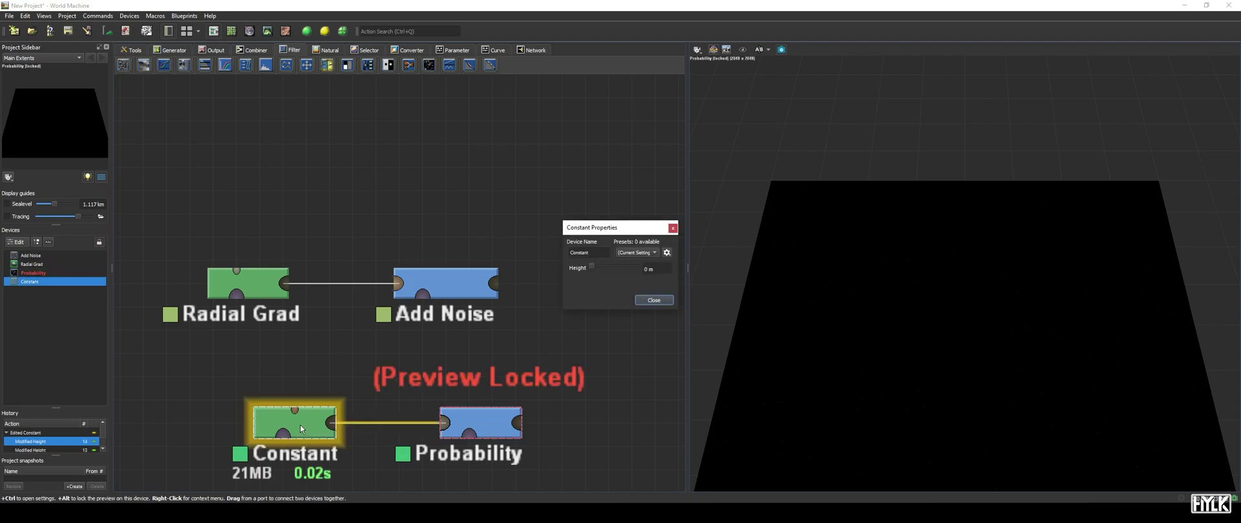
pyautogui.click(595, 269)
pyautogui.moveTo(599, 269); pyautogui.dragTo(619, 266)
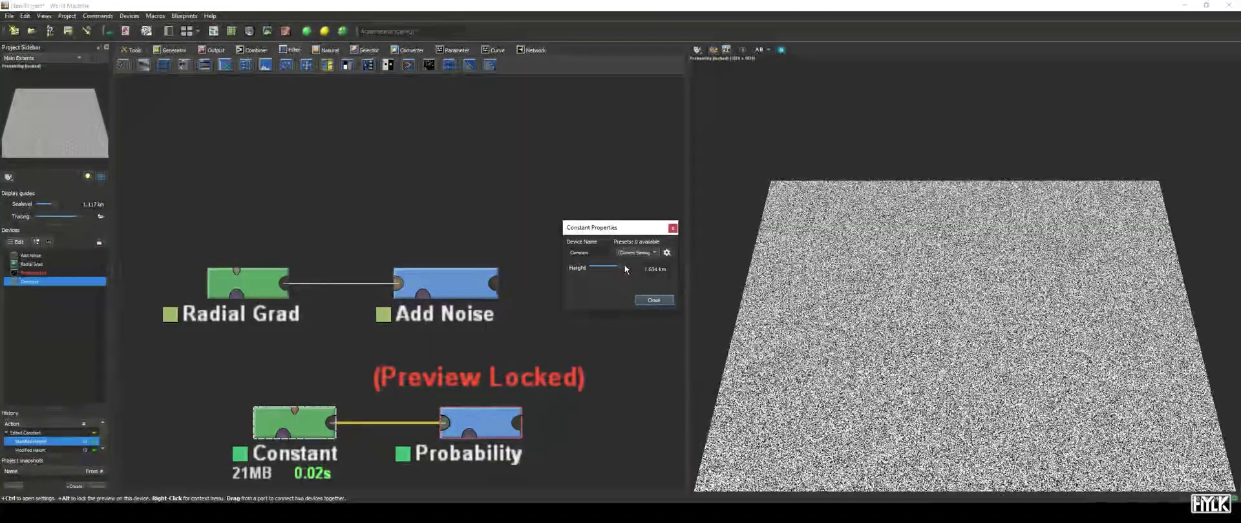
pyautogui.moveTo(624, 266); pyautogui.dragTo(576, 277)
pyautogui.click(655, 301)
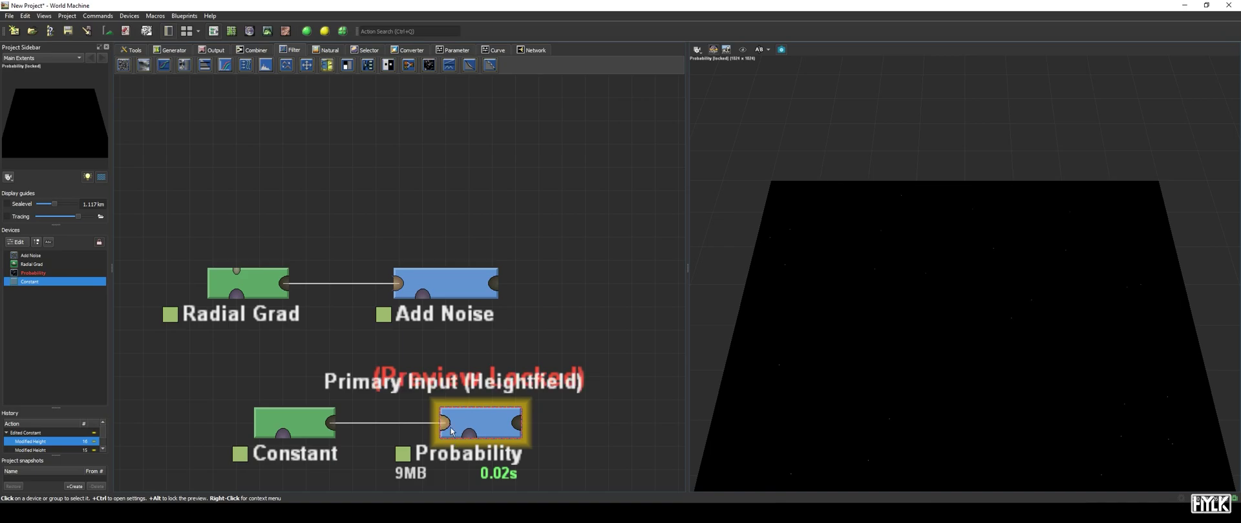
# Step: Replace the Probability device's primary input with a Basic Noise device and position it above Constant
pyautogui.press('space')
pyautogui.write('bas')
pyautogui.press('Return')
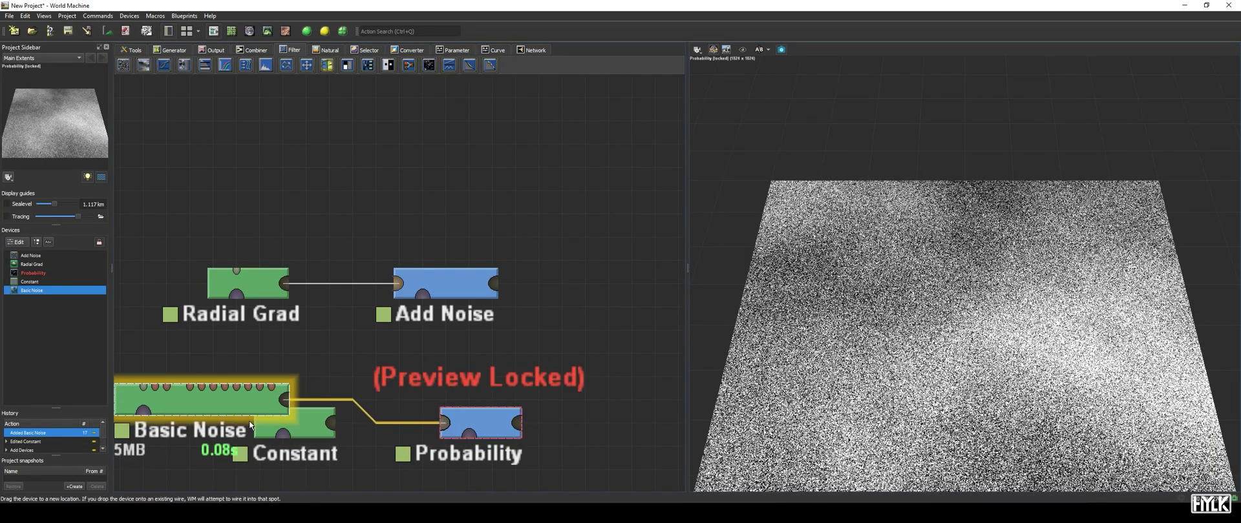
pyautogui.moveTo(249, 420); pyautogui.dragTo(295, 350)
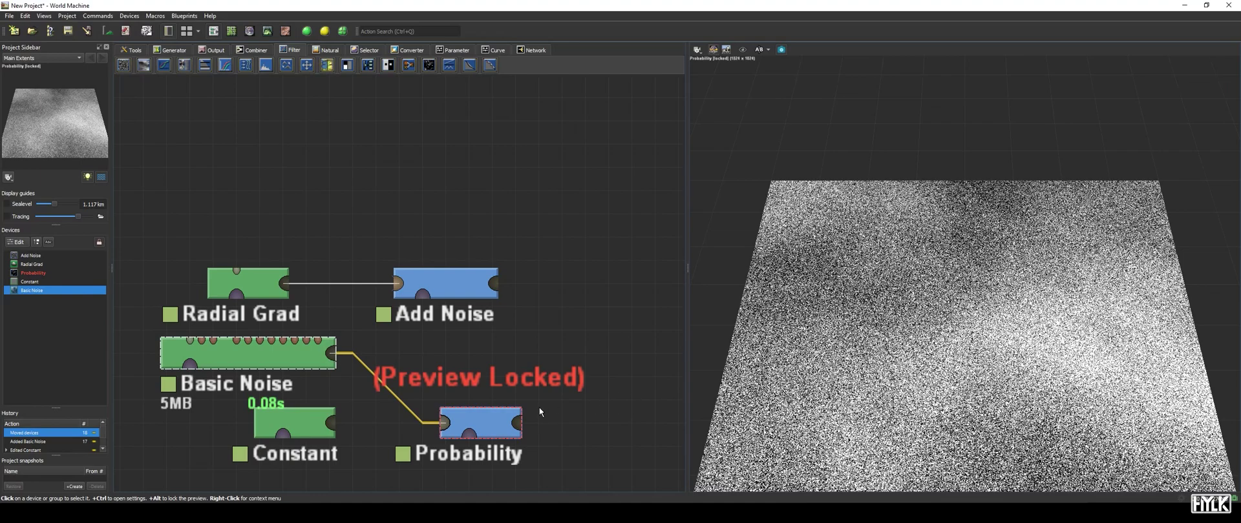
# Step: Test the Probability settings with Uniform type and 0.5 bias by lowering the strength to 0.0 and restoring it to 1.0
pyautogui.doubleClick(493, 425)
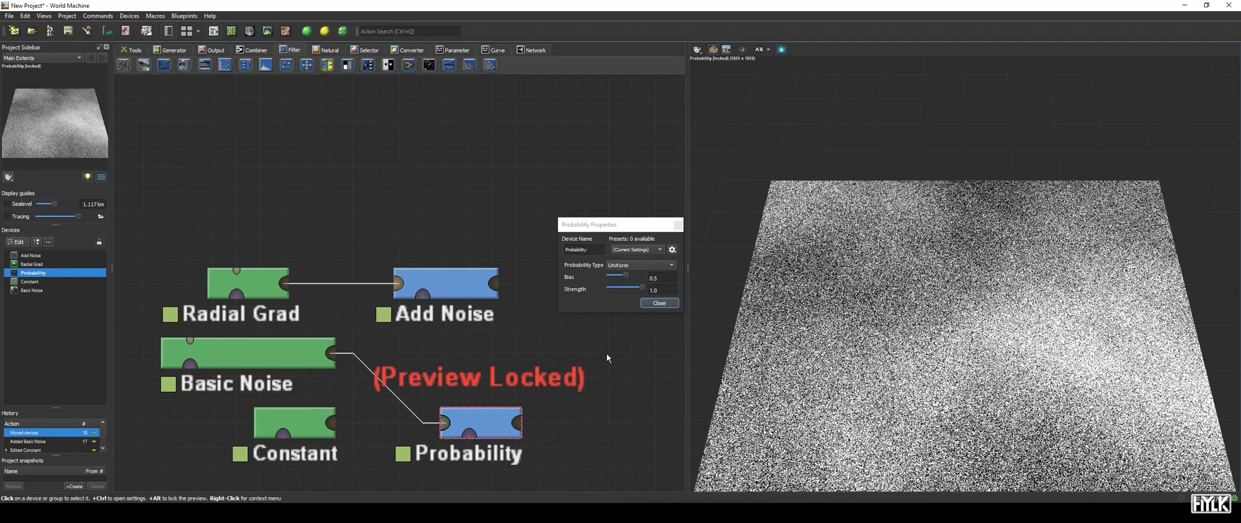
pyautogui.click(635, 266)
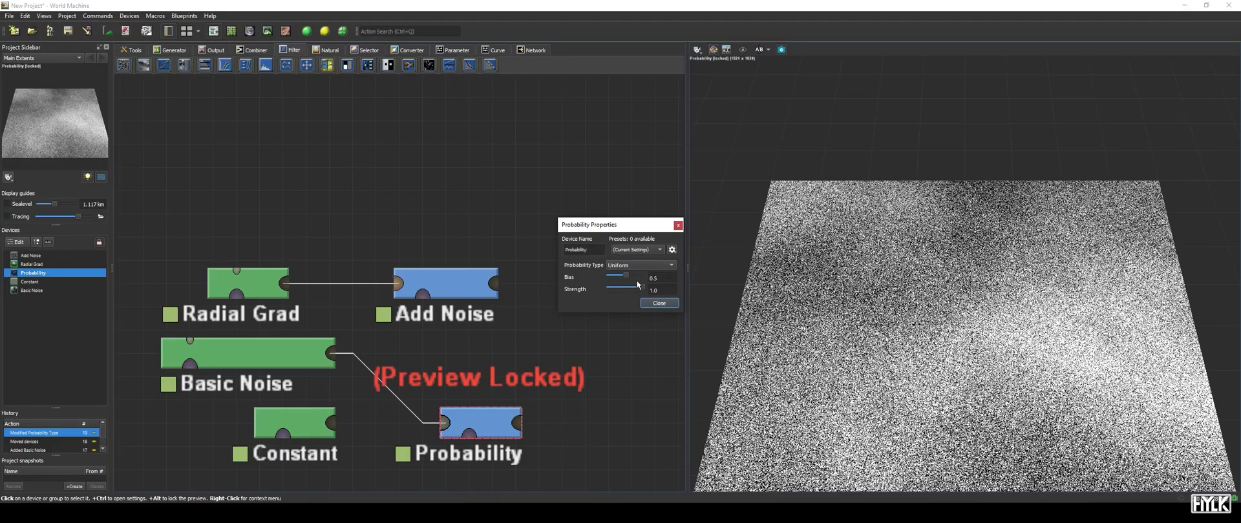
pyautogui.moveTo(635, 282)
pyautogui.mouseDown()
pyautogui.moveTo(621, 285)
pyautogui.moveTo(644, 282)
pyautogui.moveTo(632, 280)
pyautogui.mouseUp()
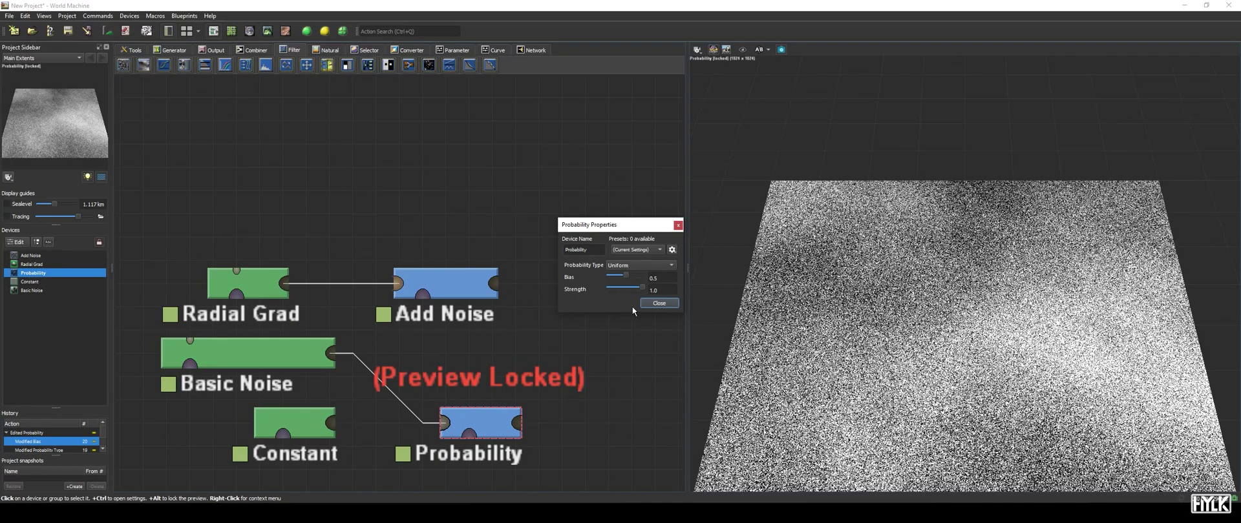
pyautogui.moveTo(643, 288); pyautogui.dragTo(613, 296)
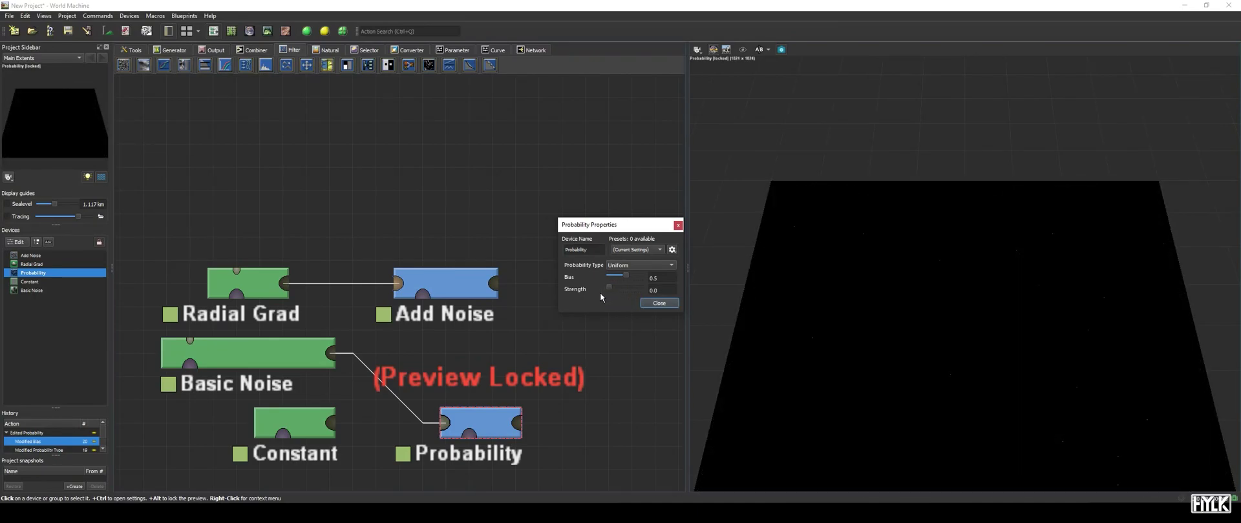
pyautogui.moveTo(609, 289); pyautogui.dragTo(675, 290)
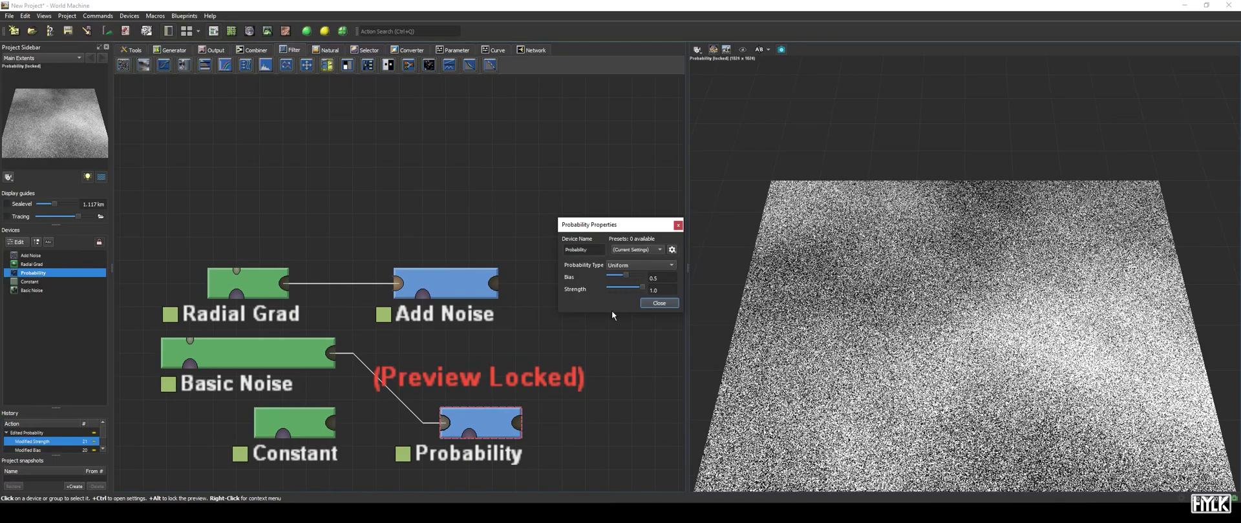
pyautogui.click(658, 304)
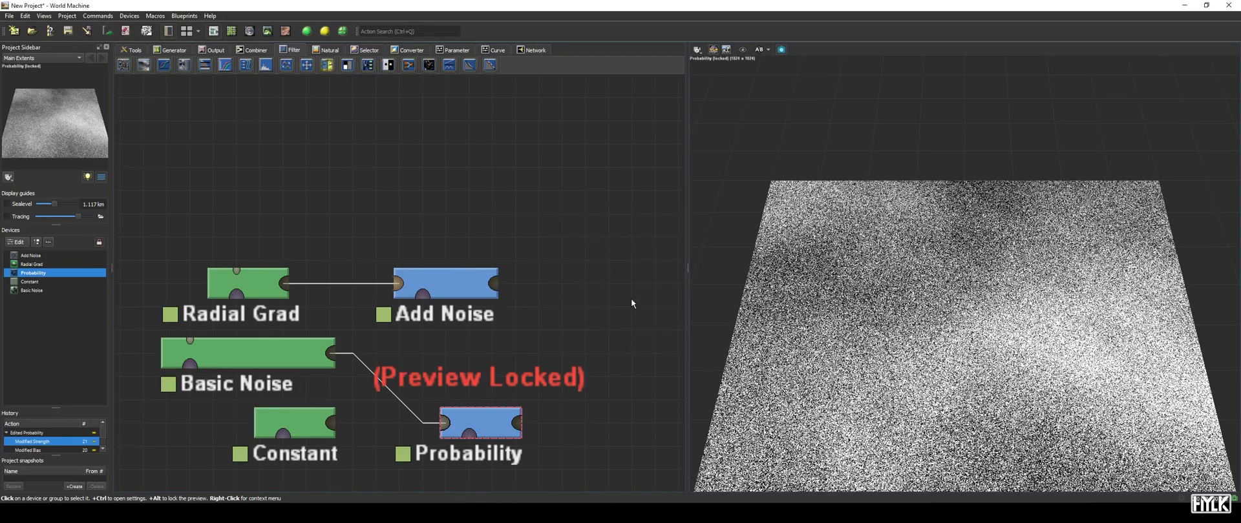
# Step: Place a Mimic filter above Add Noise and feed its Terrain to Modify input from a Basic Noise device
pyautogui.click(416, 69)
pyautogui.click(520, 185)
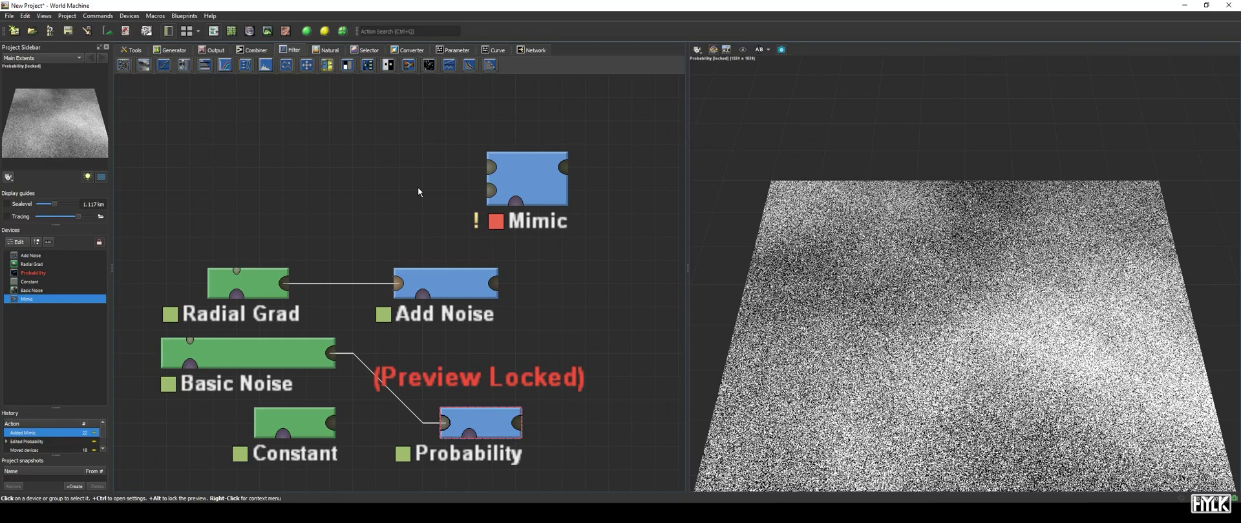
pyautogui.click(511, 164)
pyautogui.write('basi')
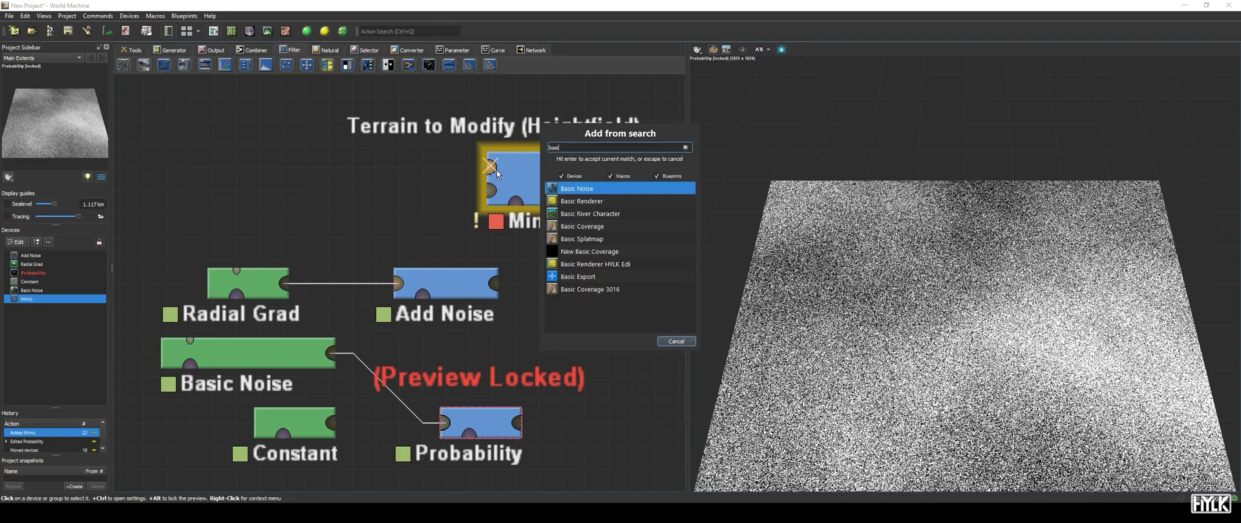
pyautogui.press('Return')
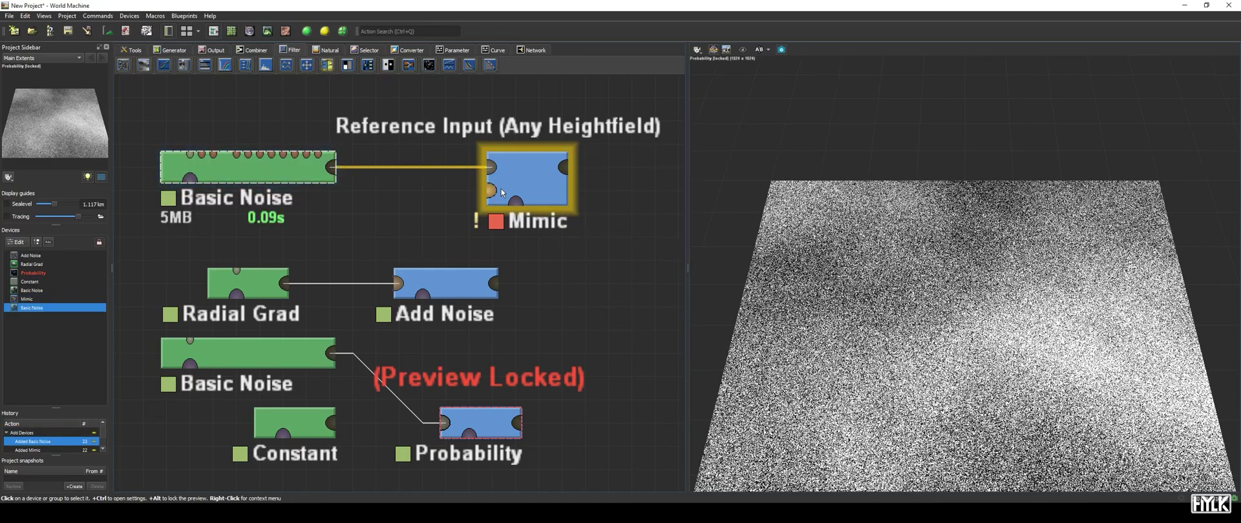
# Step: Feed the Mimic device's Reference Input from a Voronoi device
pyautogui.click(498, 197)
pyautogui.write('voro')
pyautogui.press('Return')
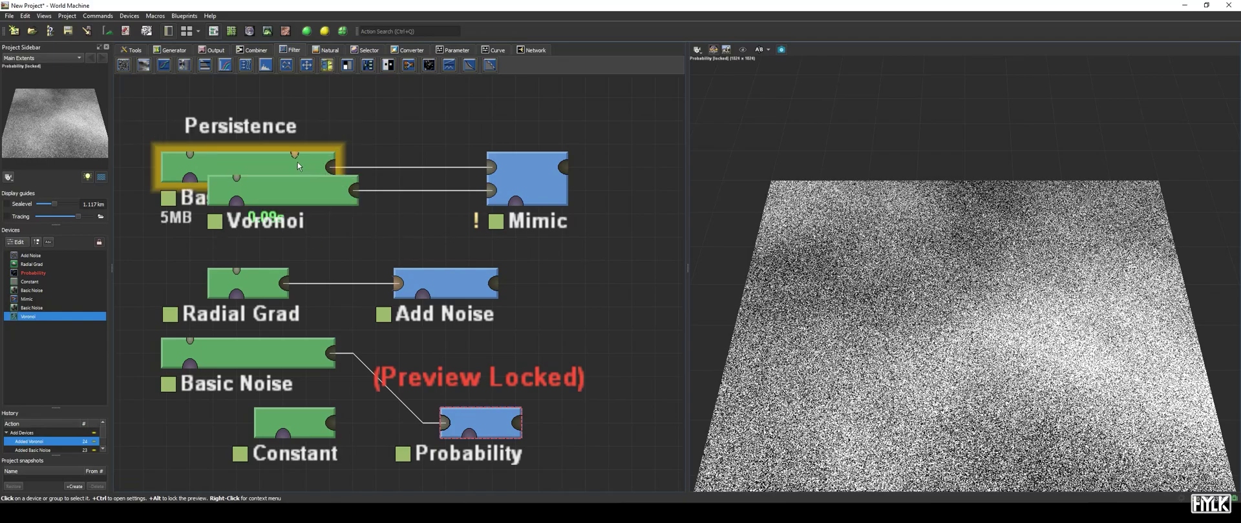
# Step: Separate the overlapping Mimic inputs by moving Basic Noise up and Voronoi slightly down
pyautogui.moveTo(278, 153); pyautogui.dragTo(346, 115)
pyautogui.press('Escape')
pyautogui.moveTo(258, 162); pyautogui.dragTo(304, 114)
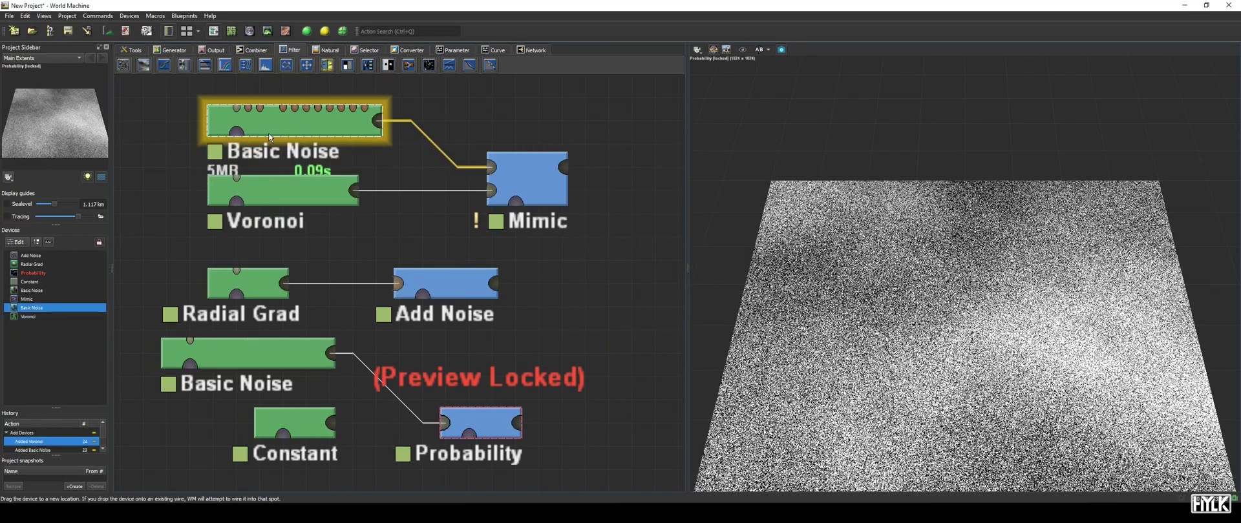
pyautogui.moveTo(315, 194); pyautogui.dragTo(316, 218)
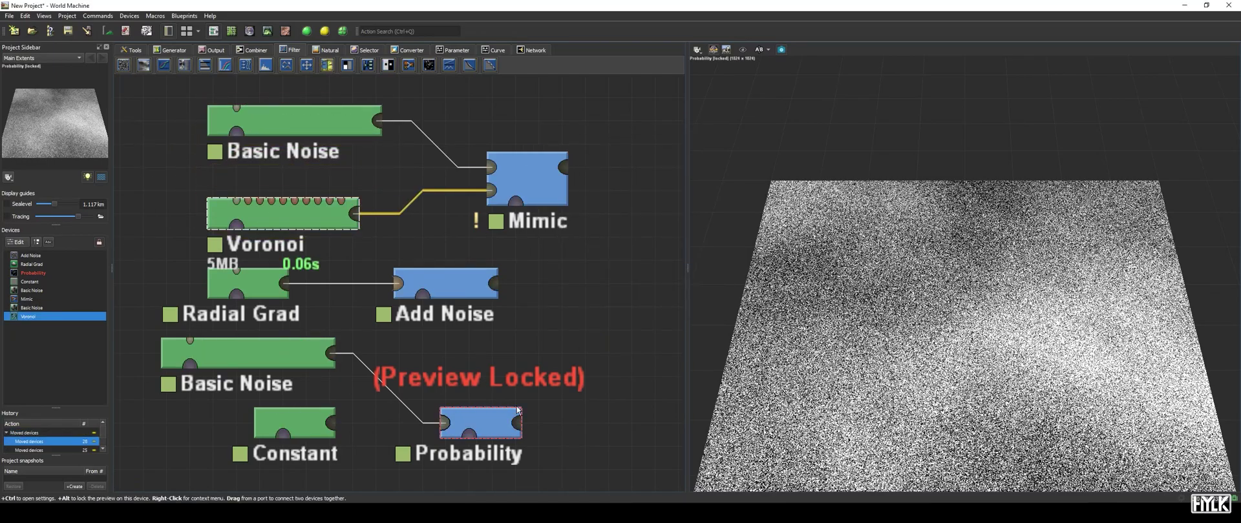
# Step: Delete the Radial Grad, Add Noise, lower Basic Noise, Constant and Probability devices, keeping the Mimic setup
pyautogui.moveTo(568, 444); pyautogui.dragTo(206, 297)
pyautogui.press('Delete')
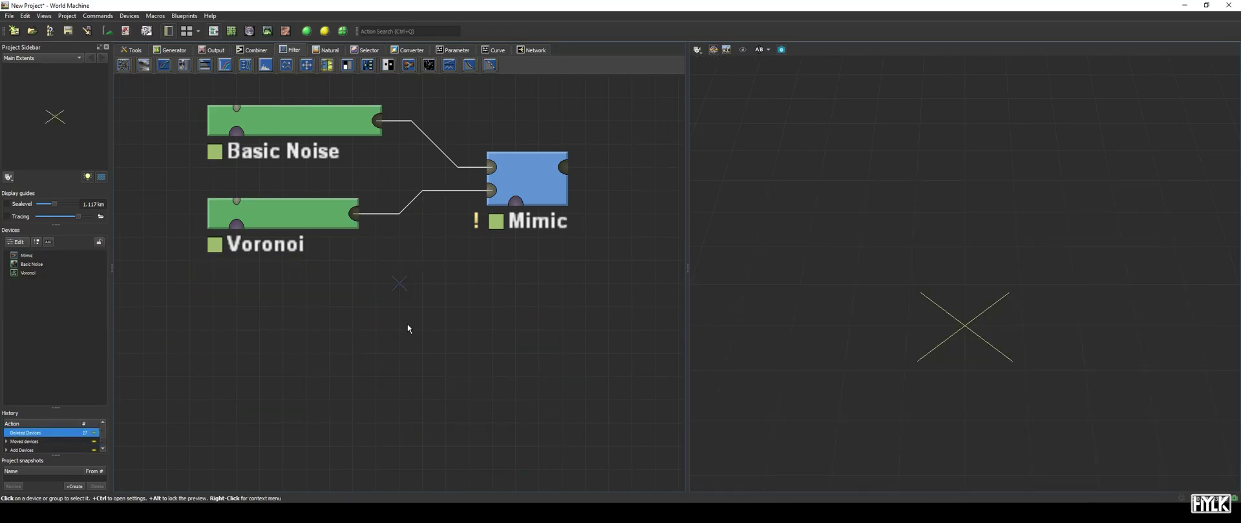
# Step: Preview the Mimic device and compare its input and output terrain with a split A/B view
pyautogui.moveTo(509, 324); pyautogui.dragTo(513, 425, button='right')
pyautogui.click(545, 301)
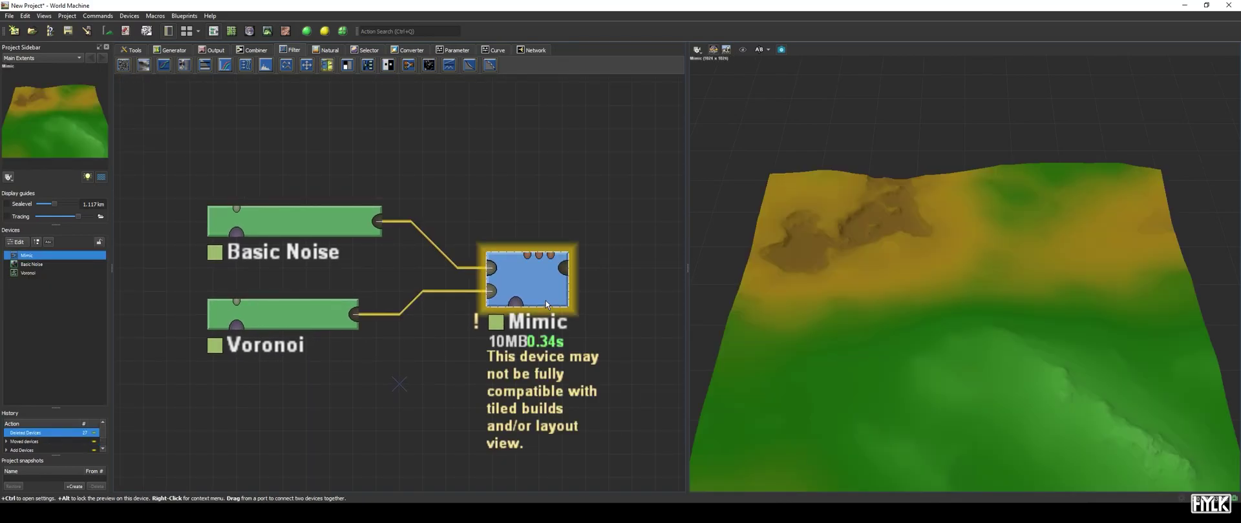
pyautogui.click(765, 52)
pyautogui.click(668, 121)
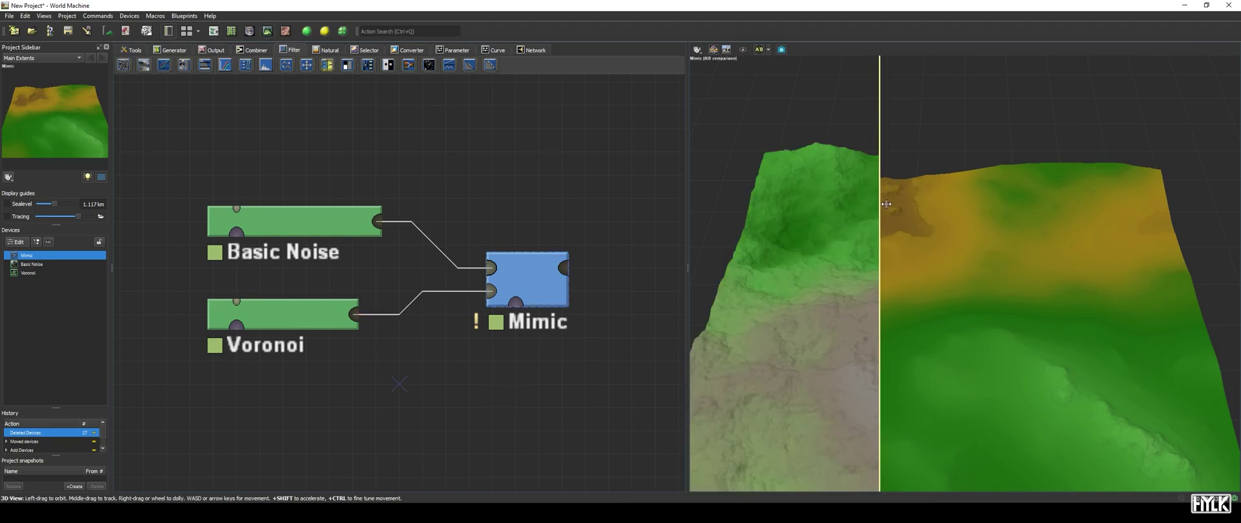
# Step: Sweep the A/B split across the terrain to reveal the whole Mimic output, and end the comparison view
pyautogui.moveTo(886, 204); pyautogui.dragTo(713, 189)
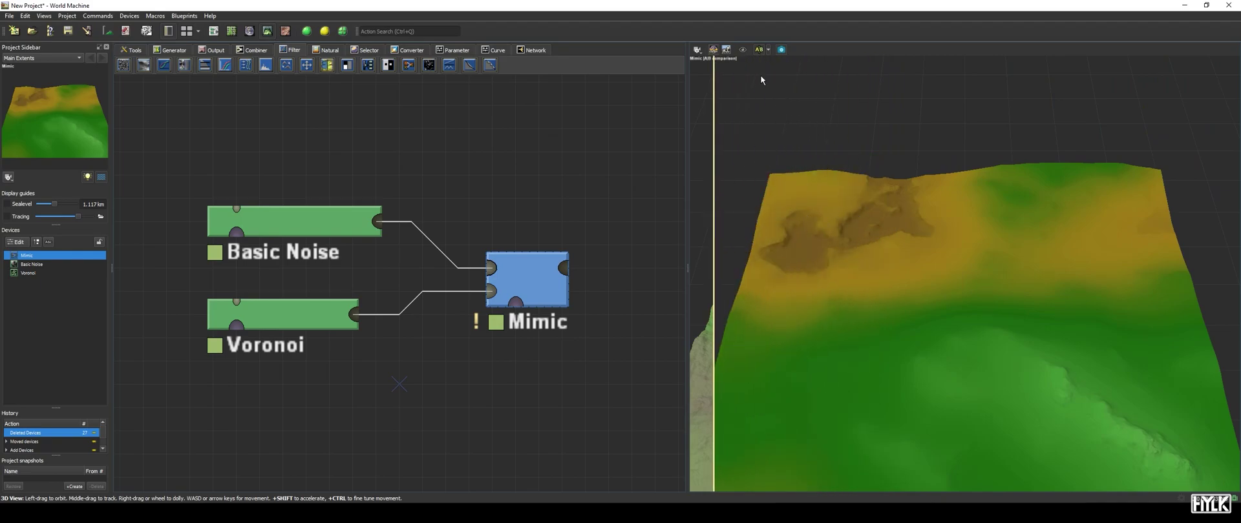
pyautogui.click(760, 51)
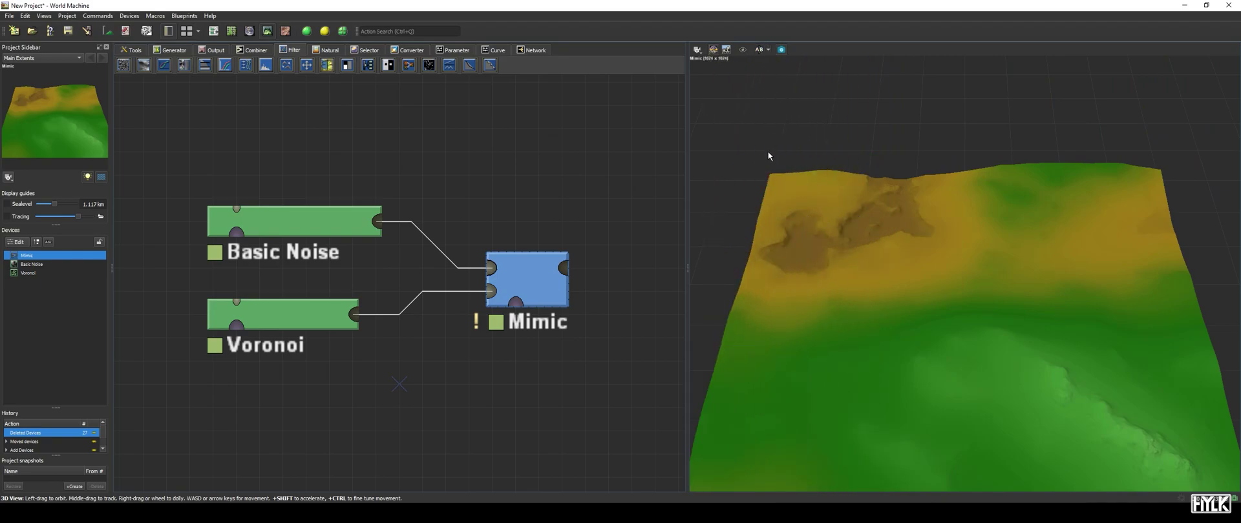
# Step: Open the Mimic device's properties, move them clear of the 3D preview and vary Match Elevations, ending at 1.0
pyautogui.doubleClick(542, 292)
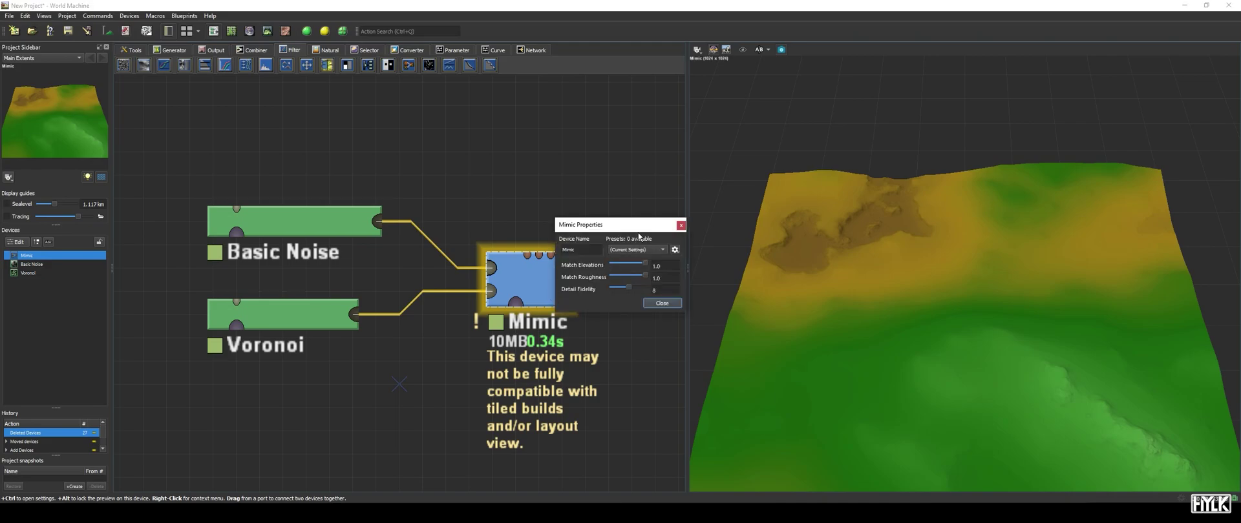
pyautogui.moveTo(638, 231); pyautogui.dragTo(537, 198)
pyautogui.click(640, 208)
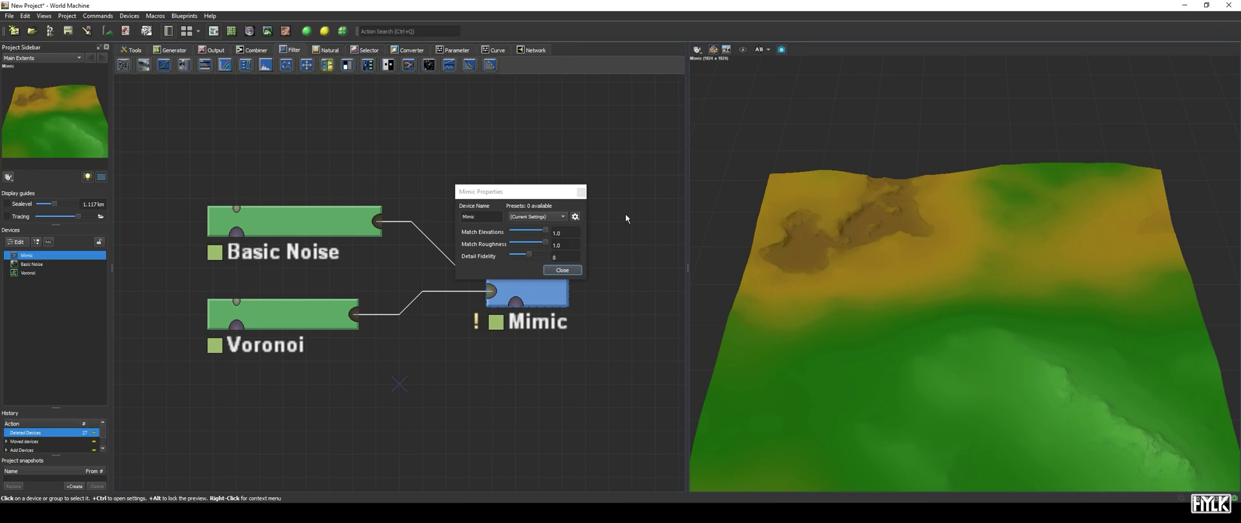
pyautogui.moveTo(545, 231); pyautogui.dragTo(578, 231)
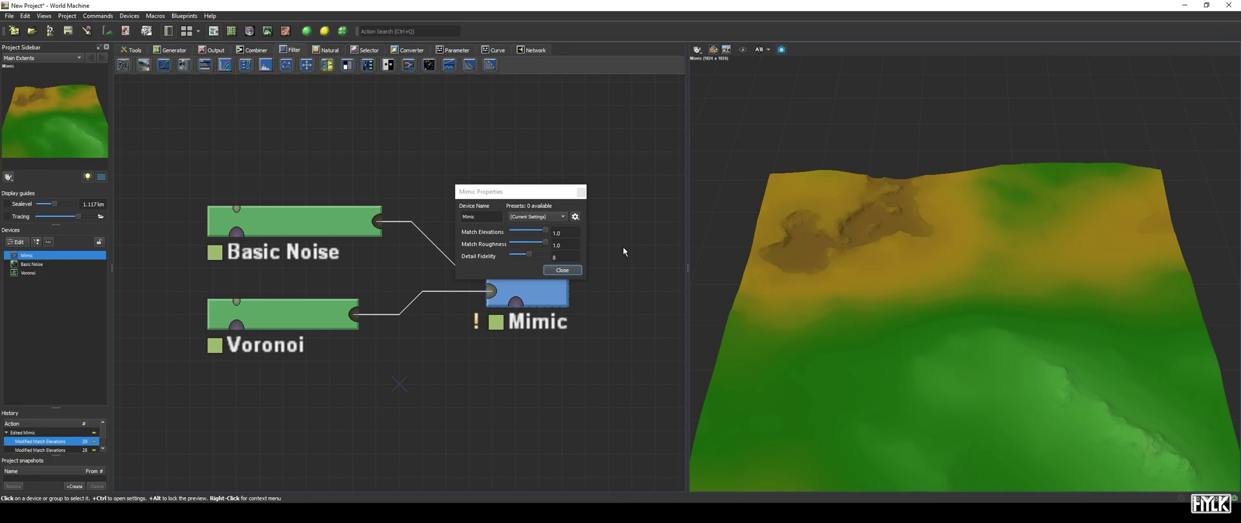
# Step: Change the Voronoi device's style to Cellular F1 and preview the Mimic device with the new reference
pyautogui.doubleClick(308, 328)
pyautogui.moveTo(622, 222); pyautogui.dragTo(359, 382)
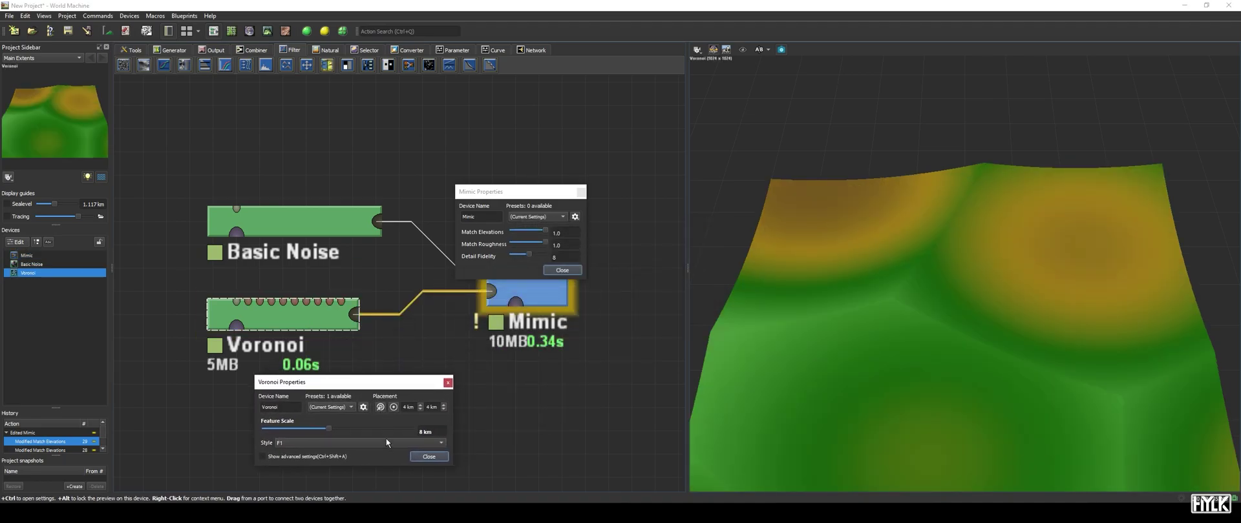
pyautogui.click(386, 442)
pyautogui.click(354, 487)
pyautogui.click(549, 301)
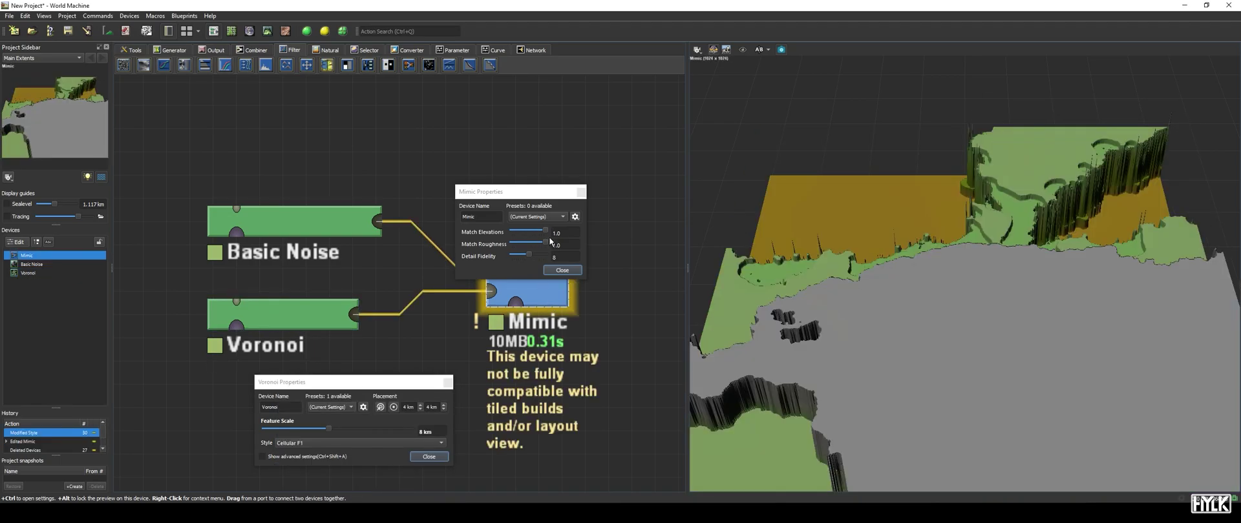
# Step: Set Mimic's Match Elevations to 0.0 and try Detail Fidelity at 0 before raising it to 16
pyautogui.moveTo(545, 230); pyautogui.dragTo(512, 231)
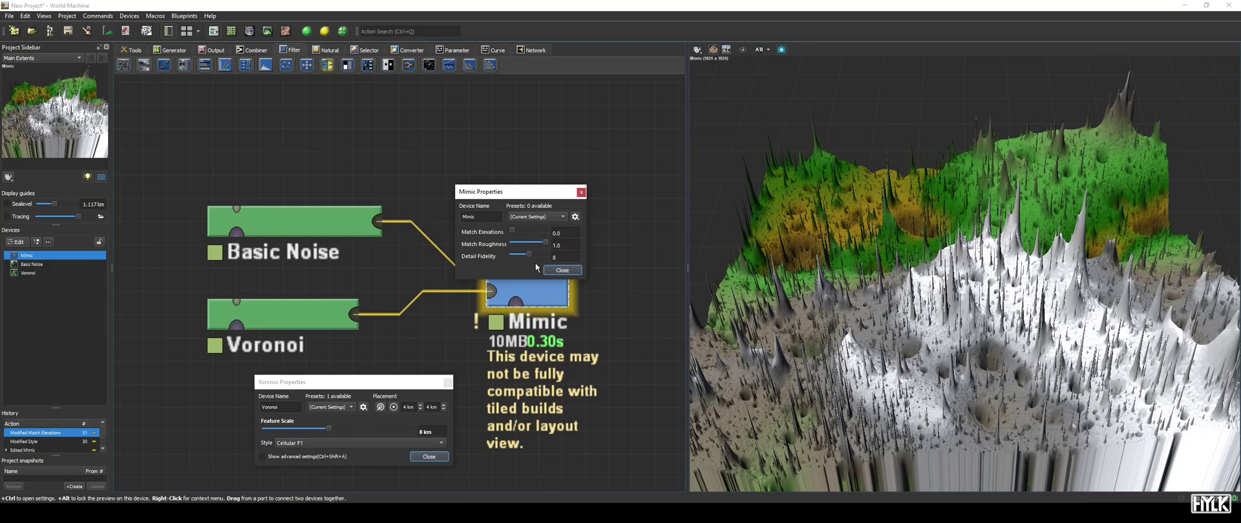
pyautogui.moveTo(533, 257); pyautogui.dragTo(517, 257)
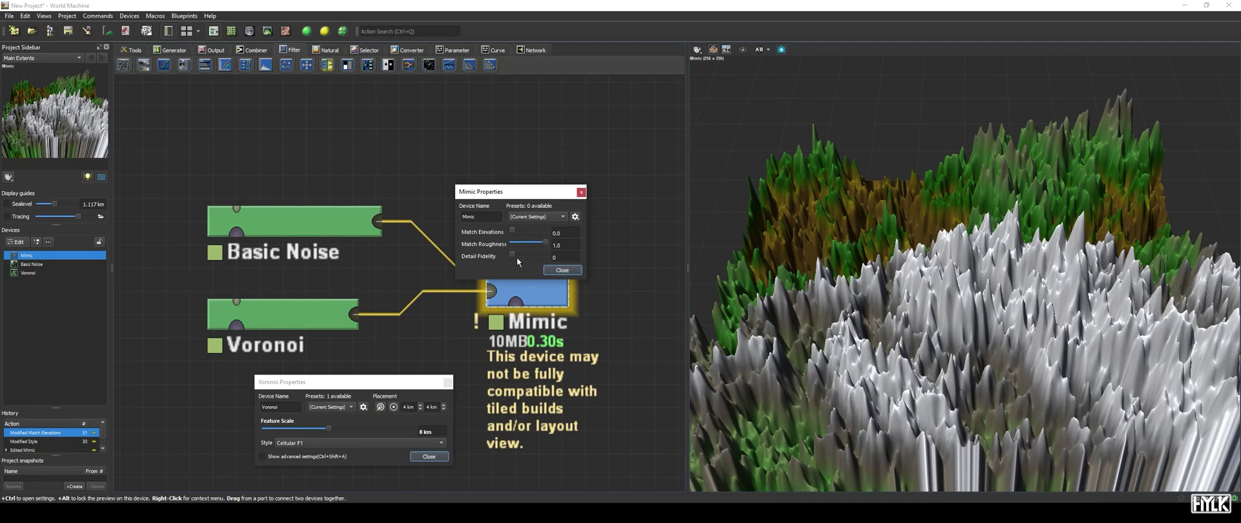
pyautogui.moveTo(517, 257); pyautogui.dragTo(553, 268)
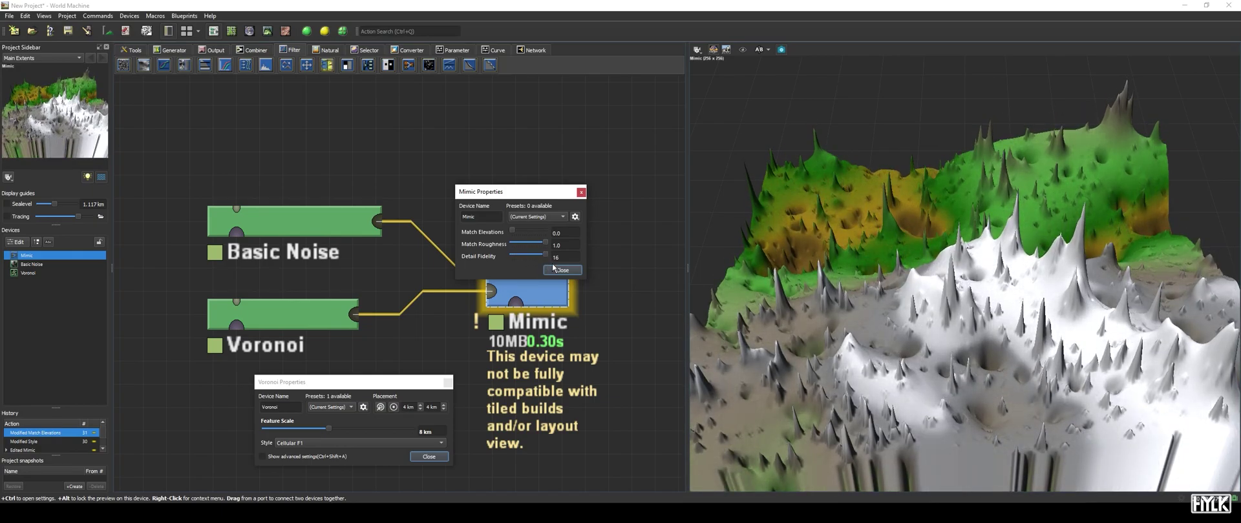